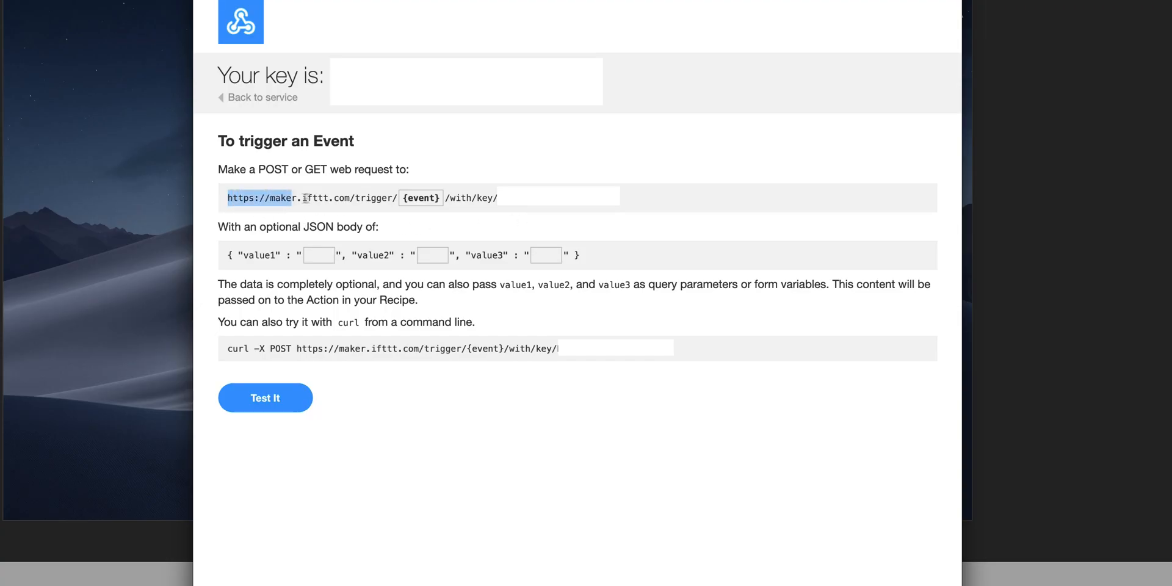
# - Deselect the copied maker.ifttt.com trigger address on the Webhooks page
pyautogui.click(373, 210)
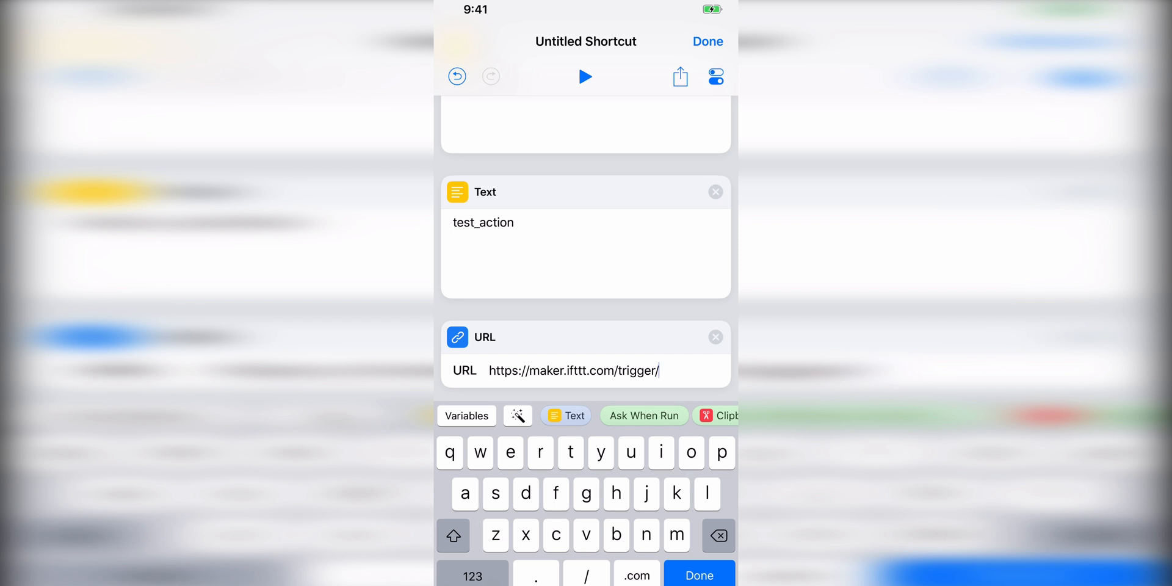
# - Insert the Text variable after "trigger/" in the URL and begin renaming it to IF
pyautogui.click(566, 416)
pyautogui.click(683, 370)
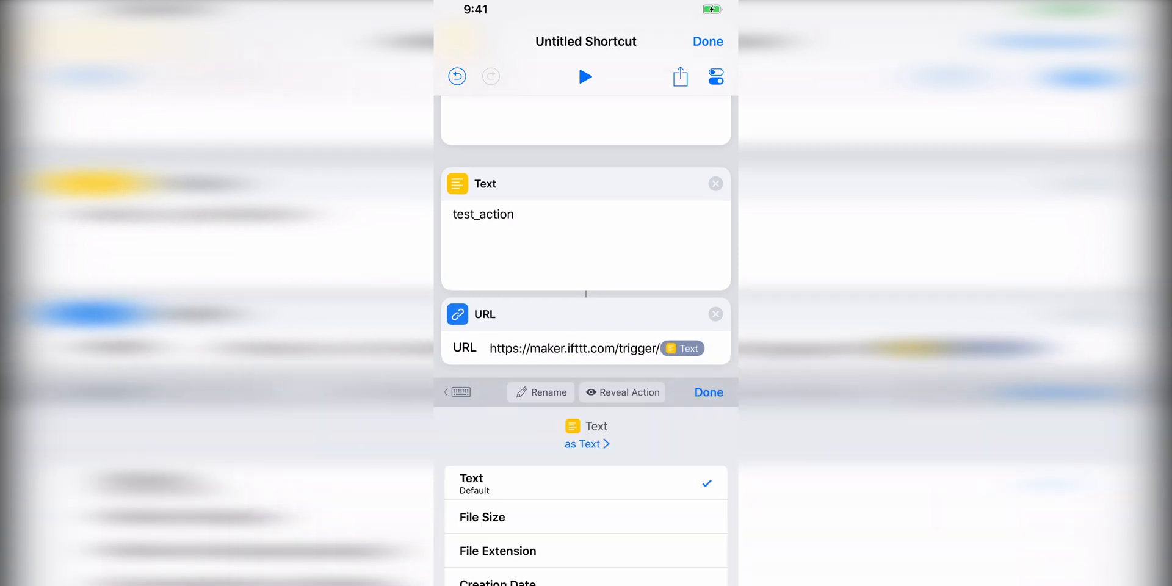
pyautogui.click(541, 392)
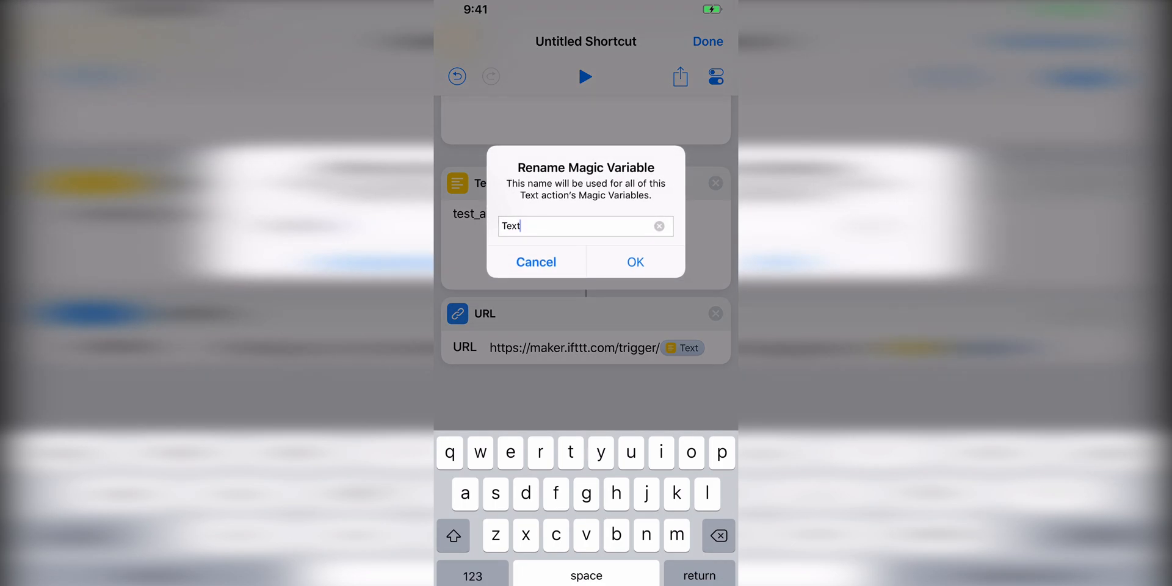
pyautogui.click(719, 535)
pyautogui.press('BackSpace')
pyautogui.press('BackSpace')
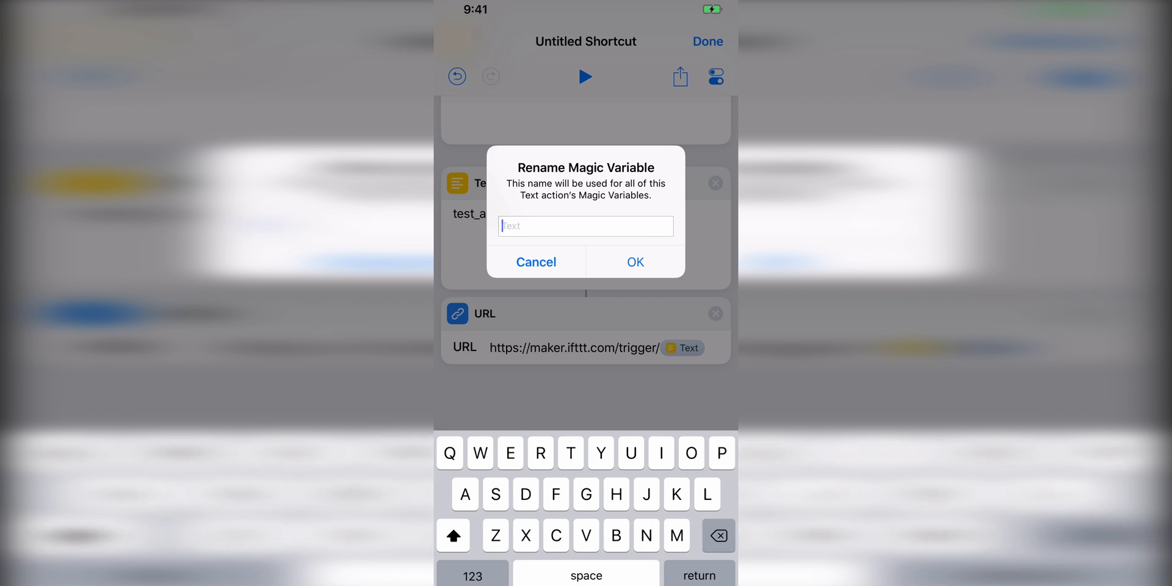
pyautogui.write('I')
pyautogui.click(454, 536)
pyautogui.write('F')
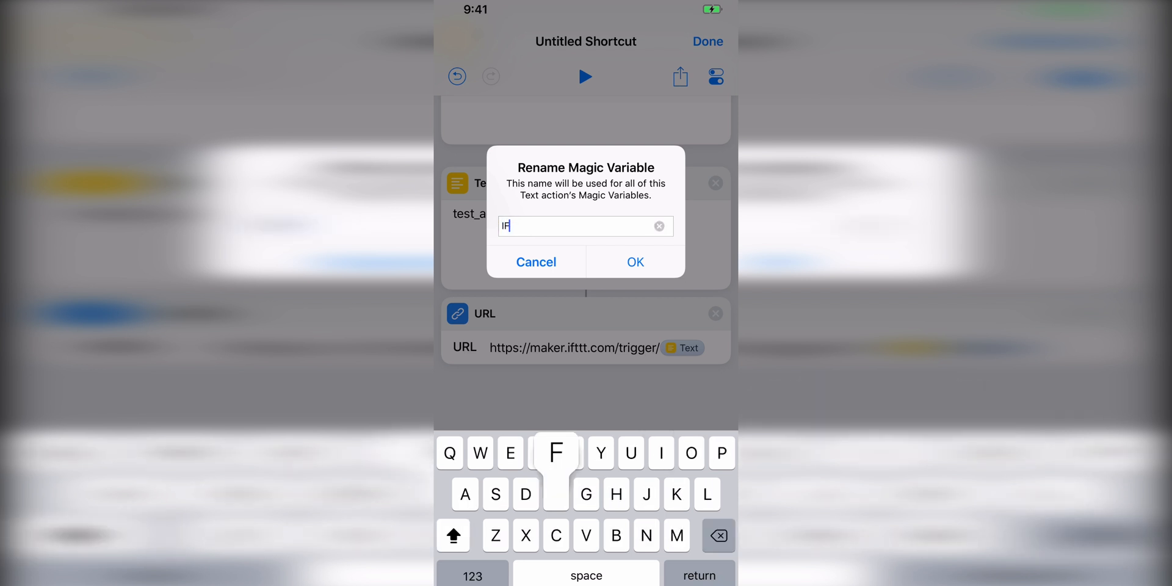